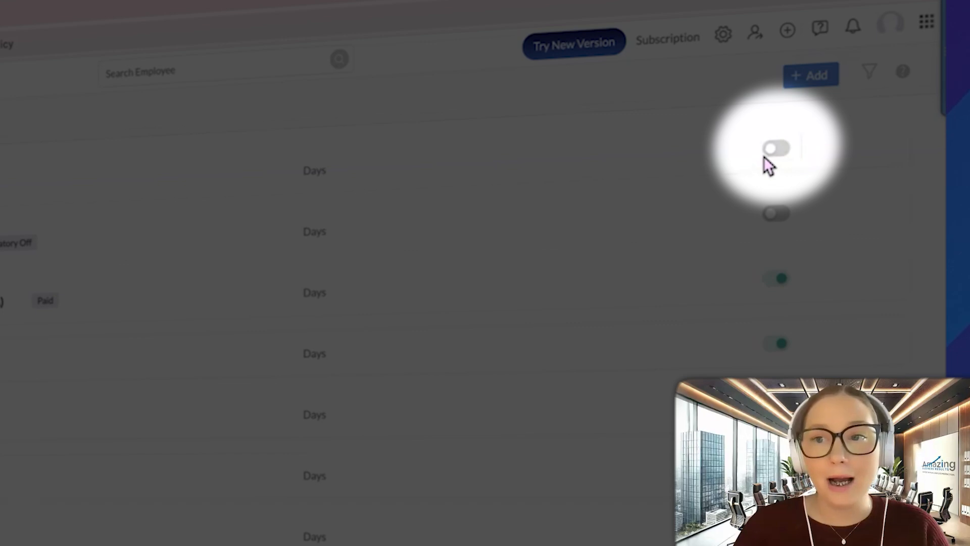
Enable the first time off type in the list.
click(776, 151)
click(776, 151)
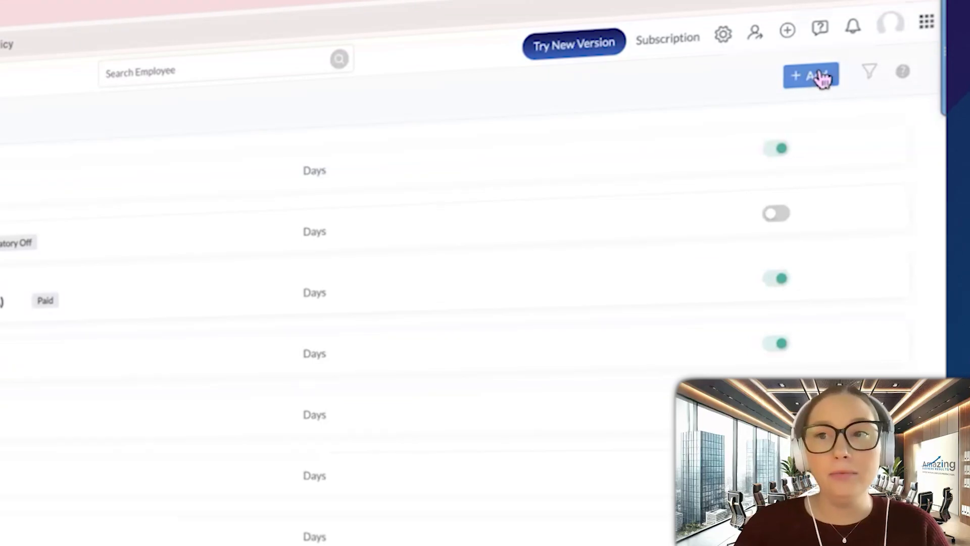
Start a new time off type named Maternity Leave with the code ML.
click(821, 77)
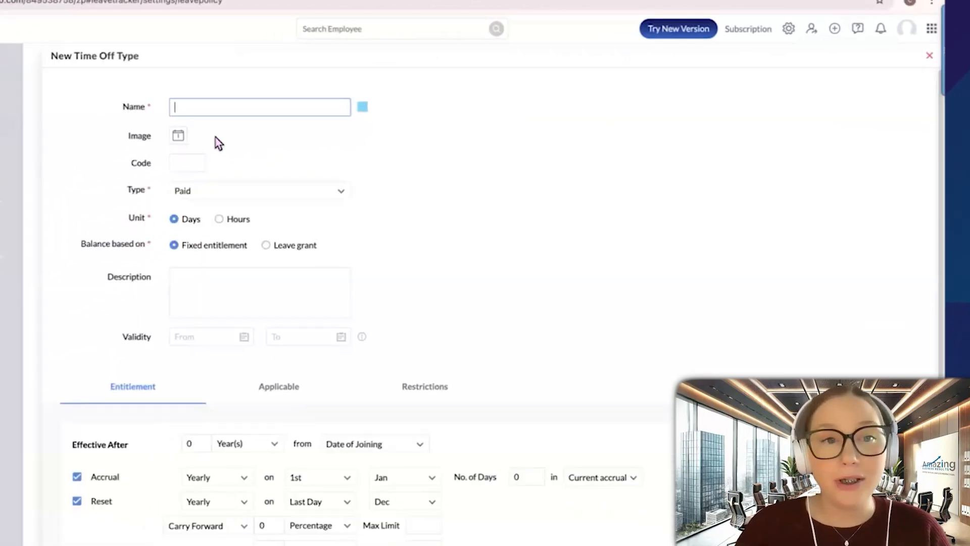
text(Maternity Leave)
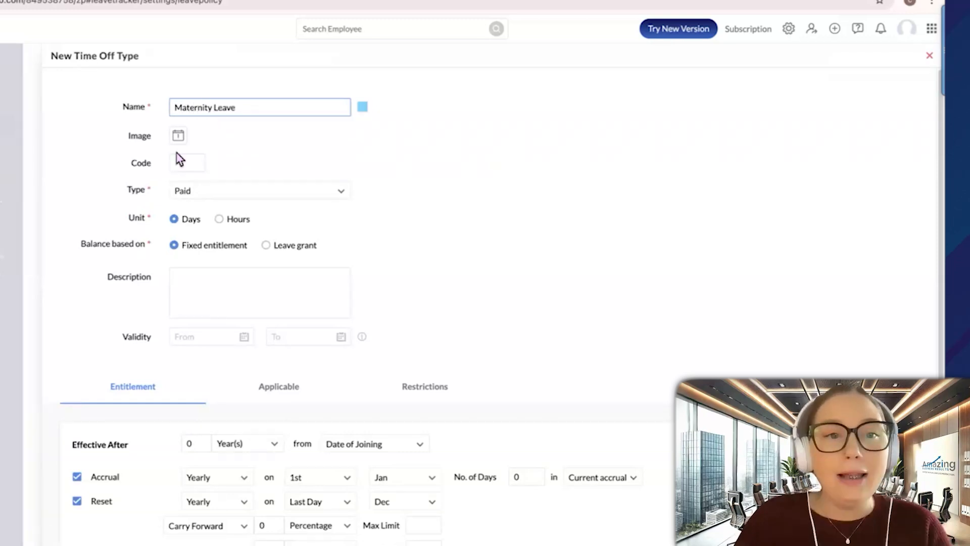
click(184, 158)
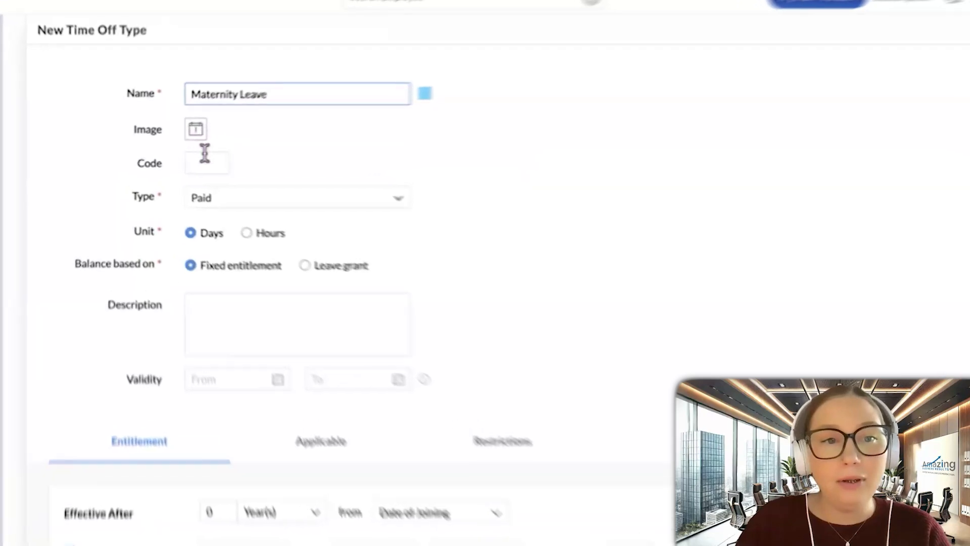
text(M)
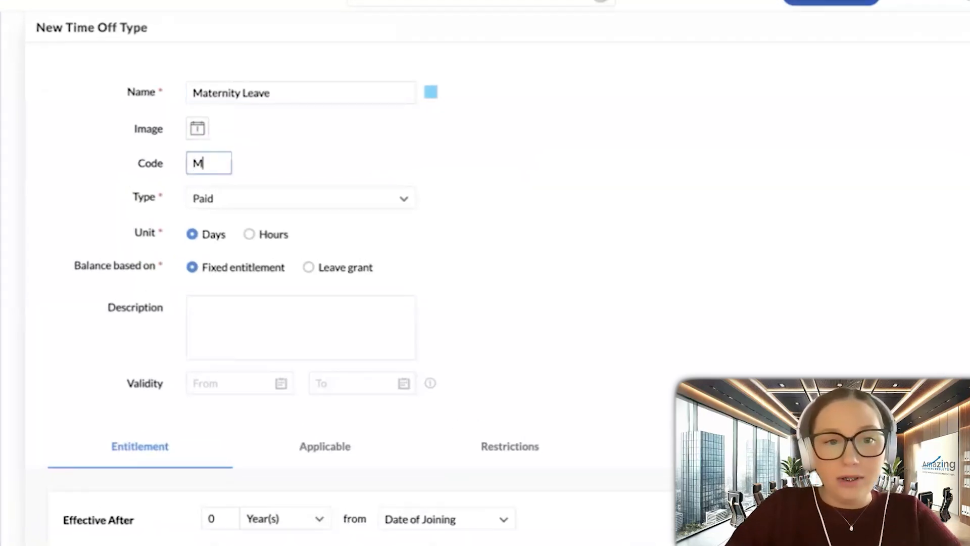
text(L)
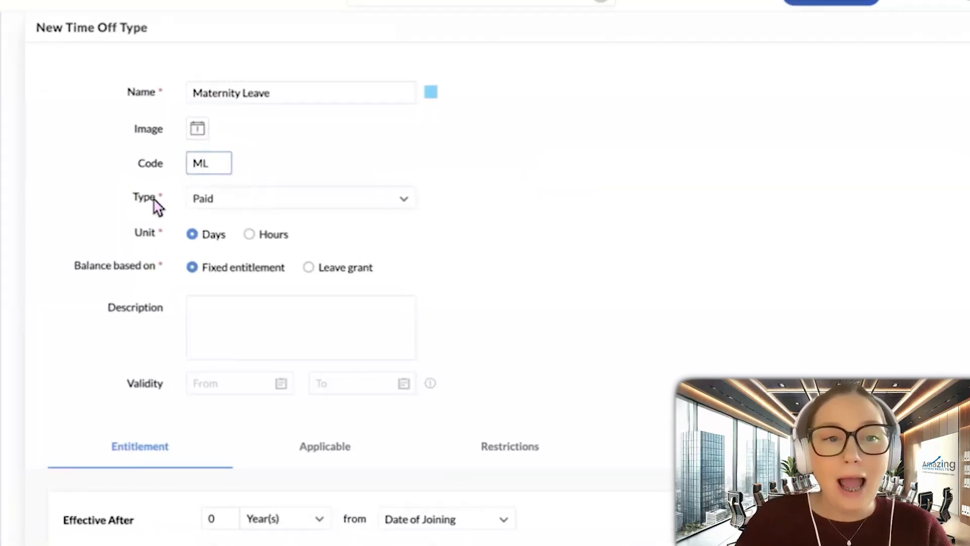
Examine the available leave type options, the balance basis and the validity period fields for Maternity Leave.
click(259, 203)
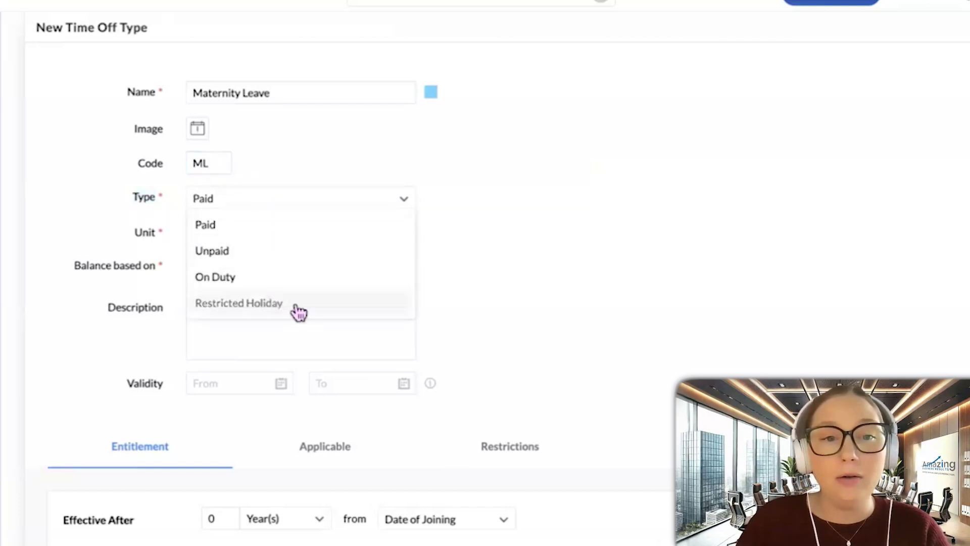
click(597, 209)
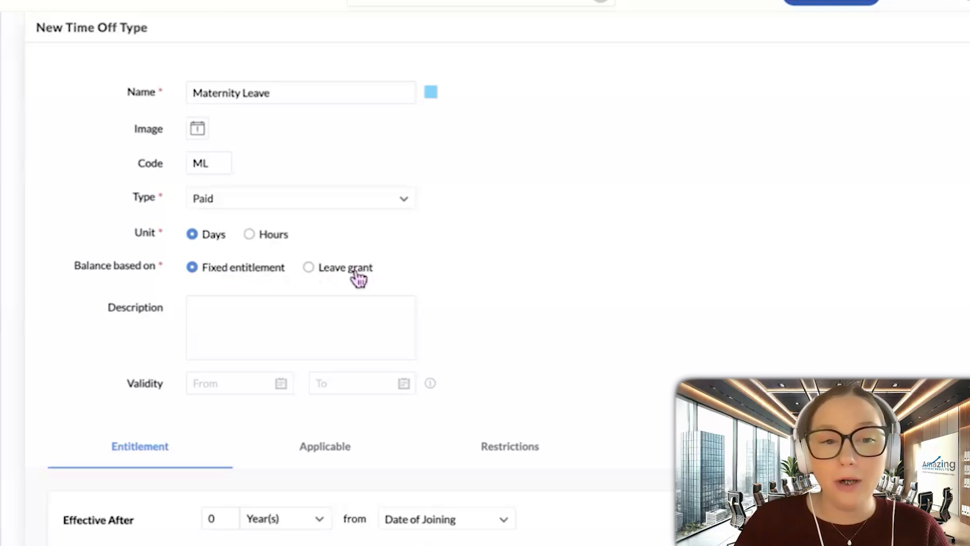
scroll(314, 278, down, 1)
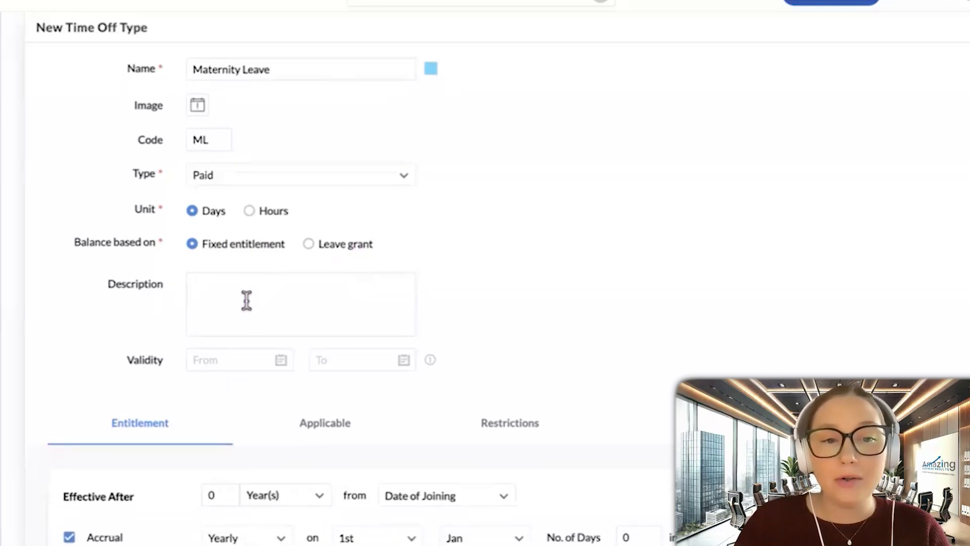
drag(128, 363, 156, 365)
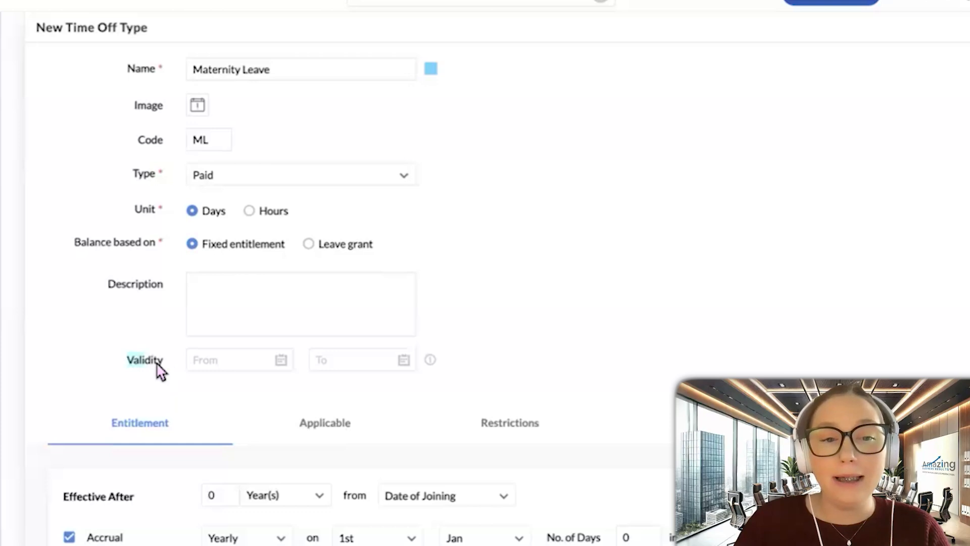
click(453, 369)
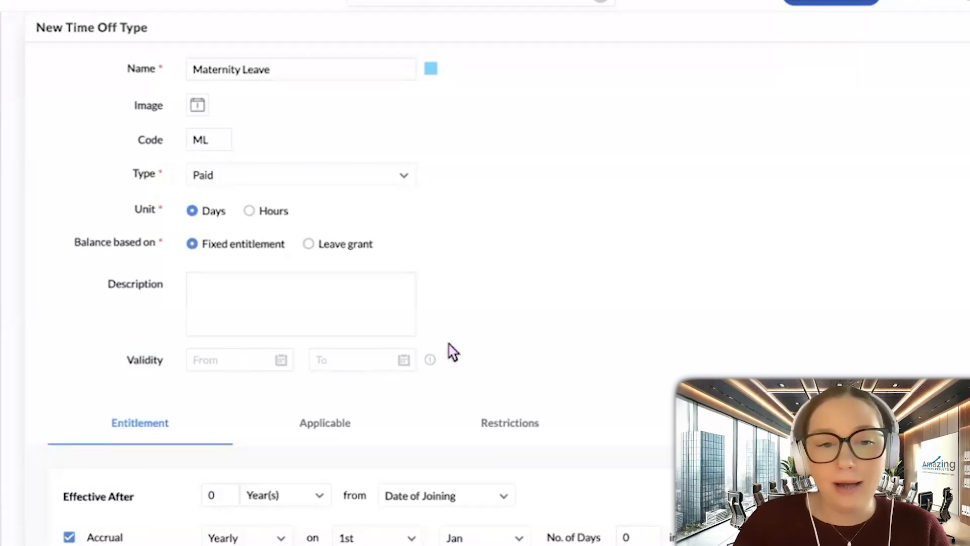
Make the Maternity Leave entitlement effective after 3 years from the Date of Joining.
scroll(453, 352, down, 3)
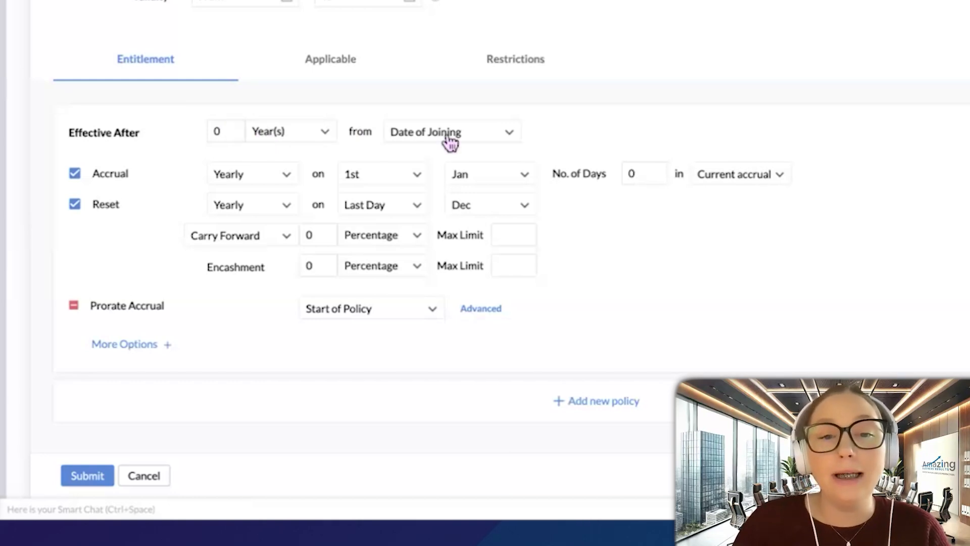
click(216, 133)
key(BackSpace)
text(3)
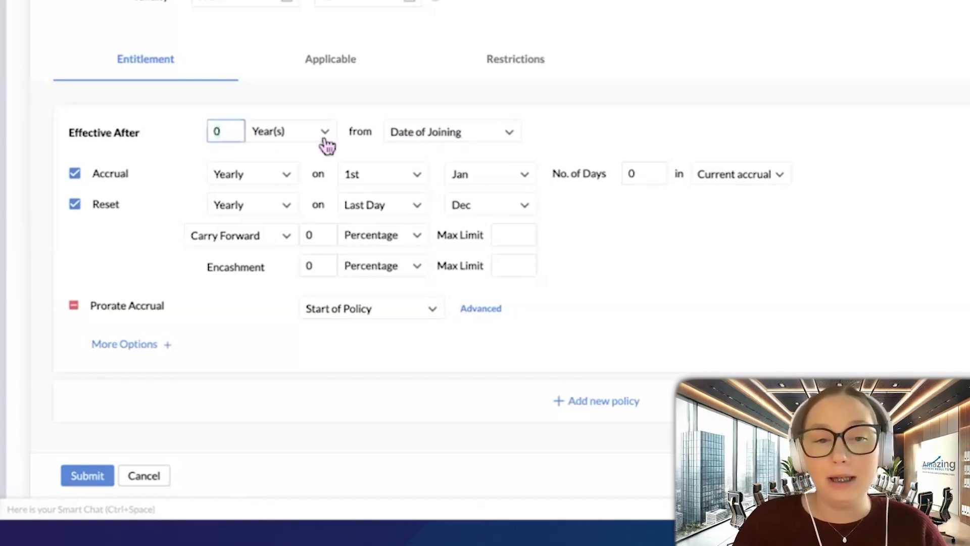
click(478, 139)
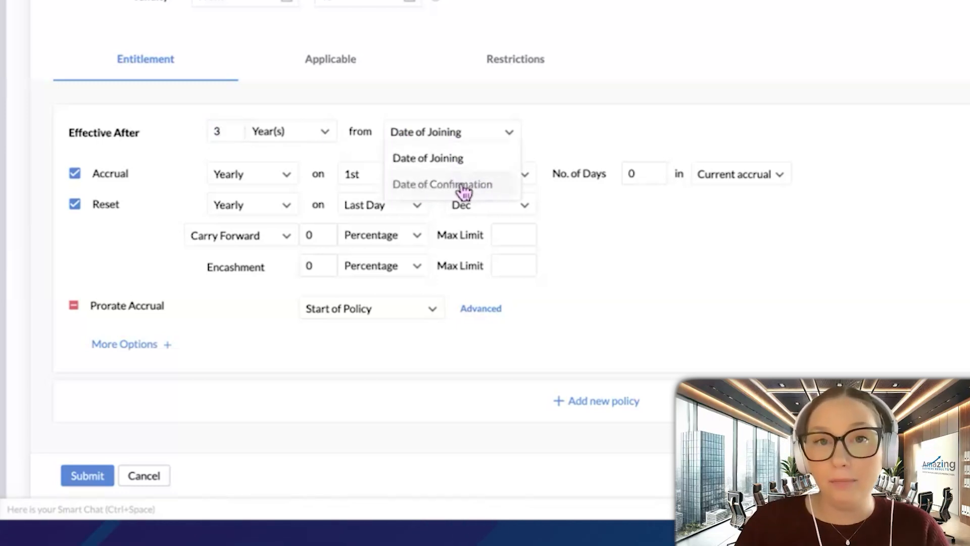
click(552, 142)
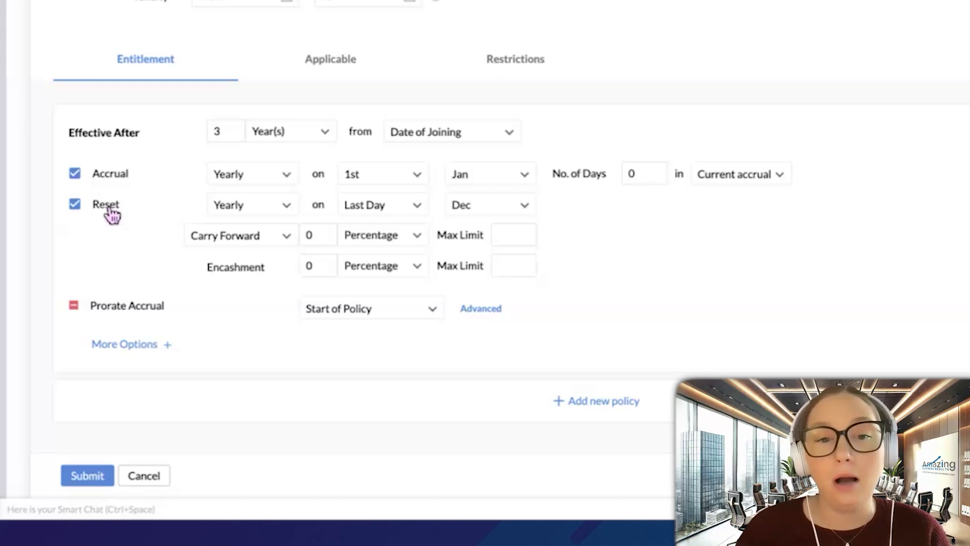
Make the Maternity Leave type applicable to the Female gender.
click(365, 59)
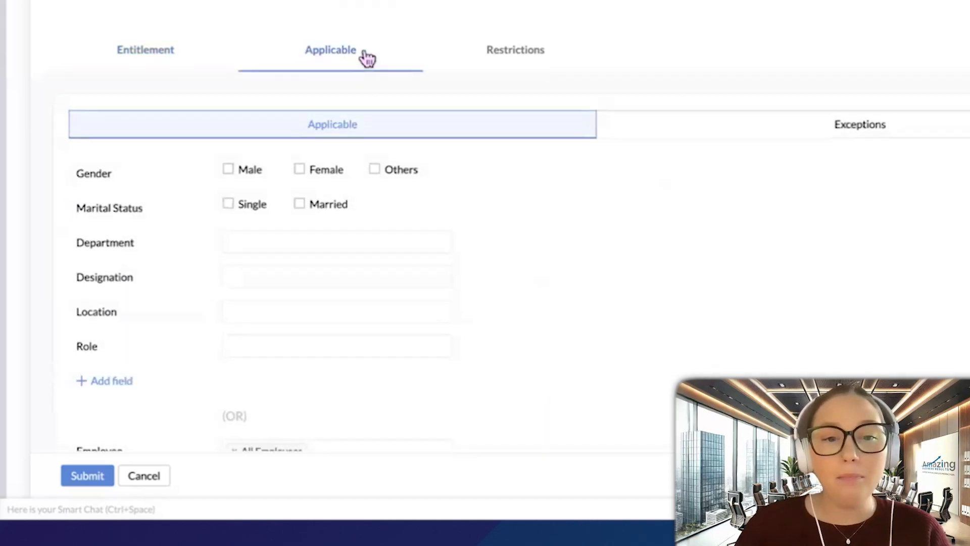
click(303, 163)
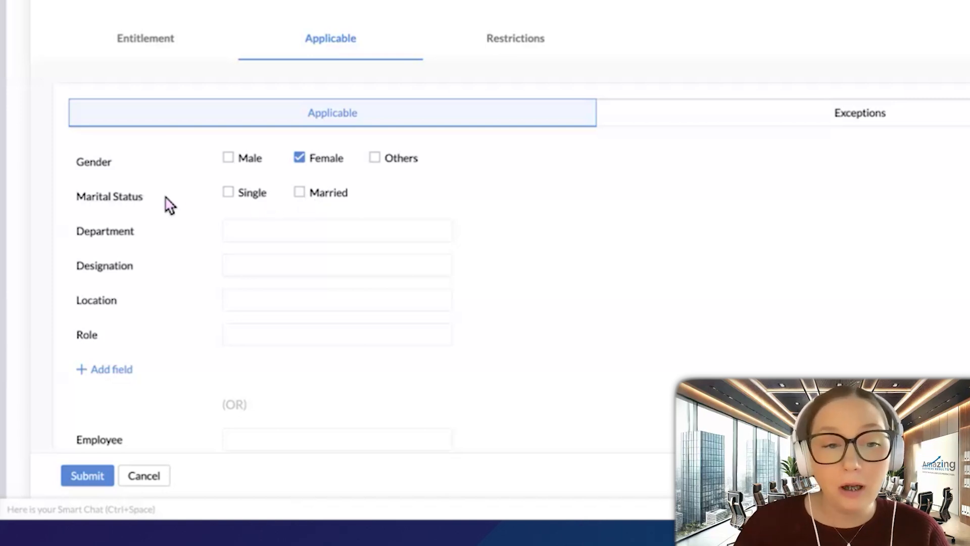
Review the remaining applicability criteria, the exceptions and the leave restrictions of the new time off type.
scroll(170, 205, down, 2)
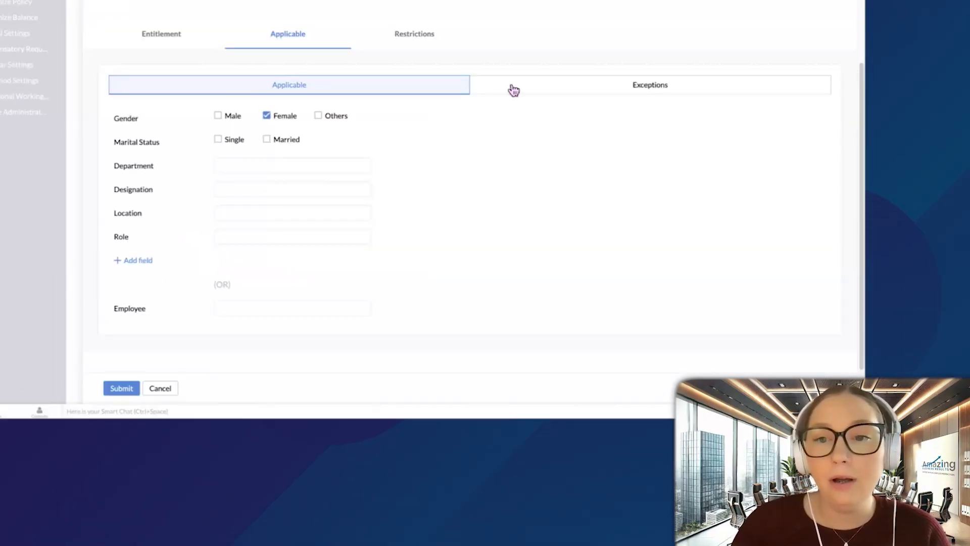
click(514, 90)
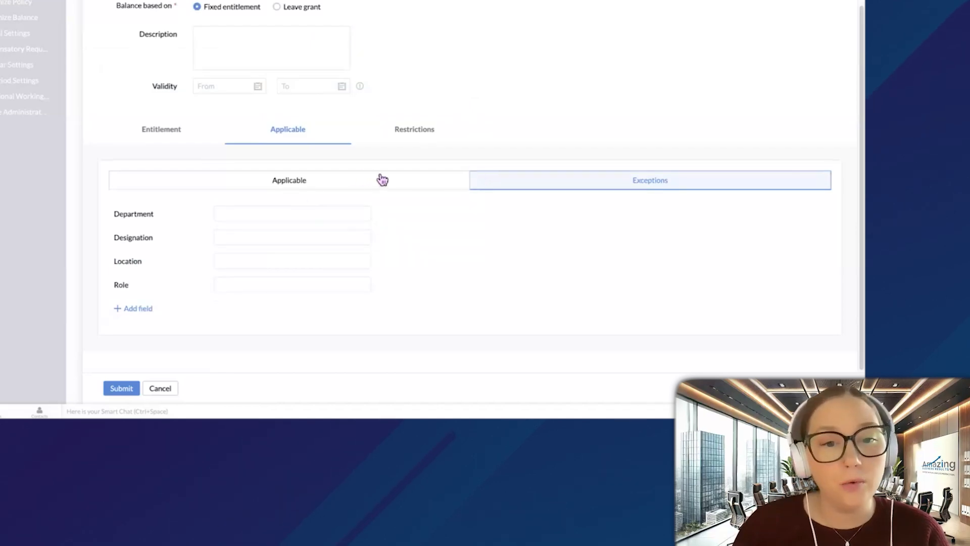
click(415, 136)
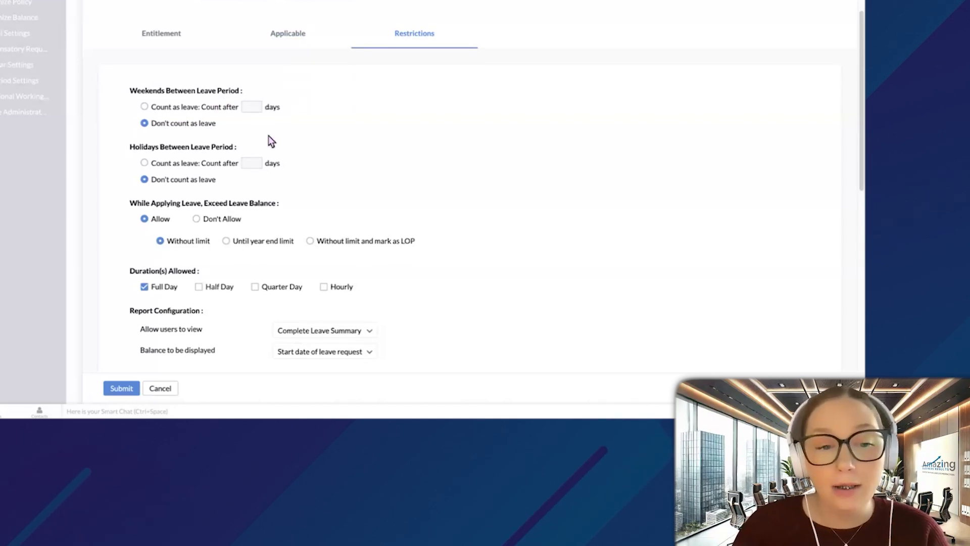
scroll(268, 135, down, 2)
scroll(268, 134, down, 5)
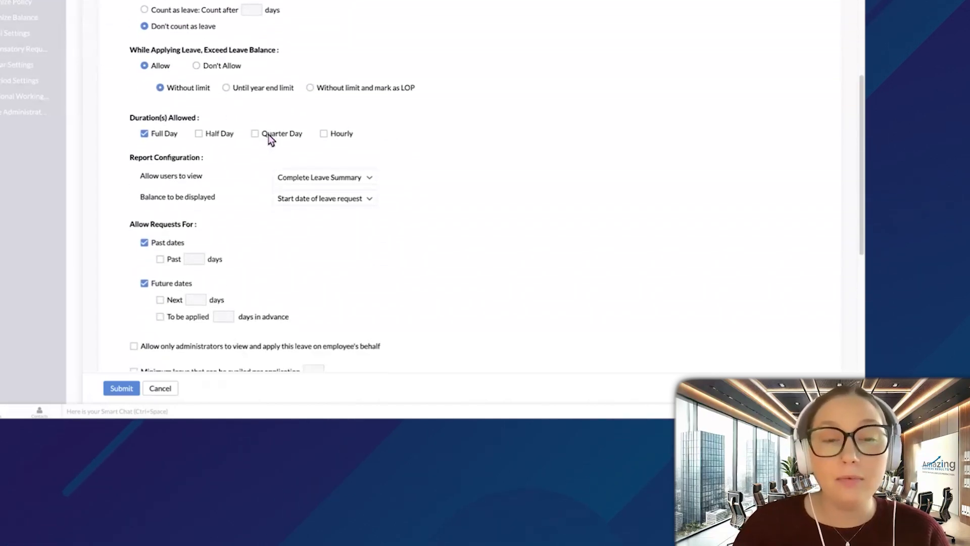
scroll(269, 135, up, 10)
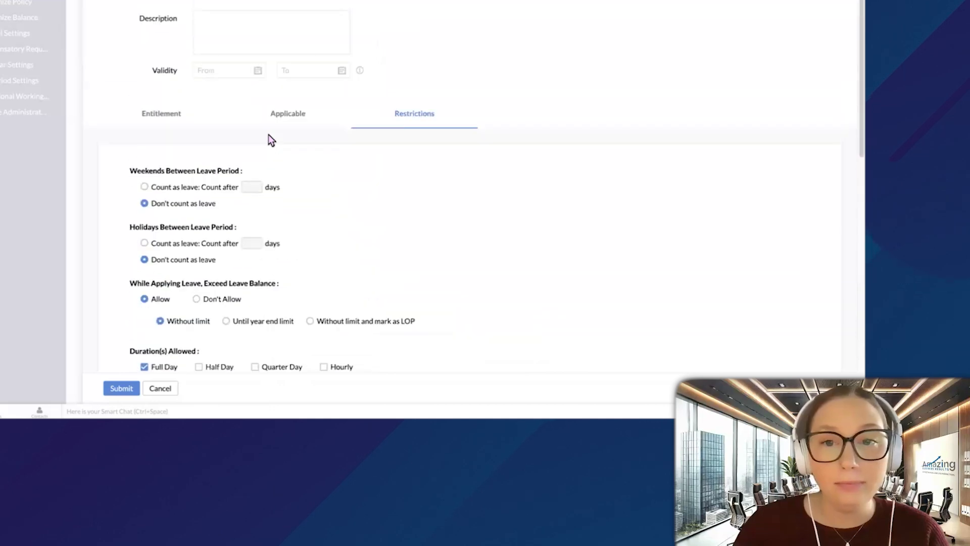
Examine the additional entitlement options and the reference dates available for when the entitlement takes effect.
click(186, 130)
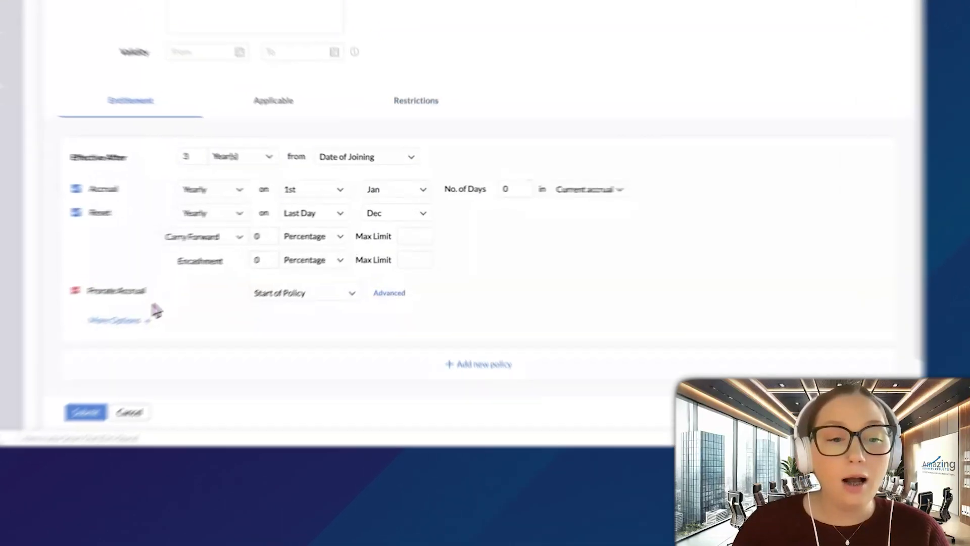
click(108, 337)
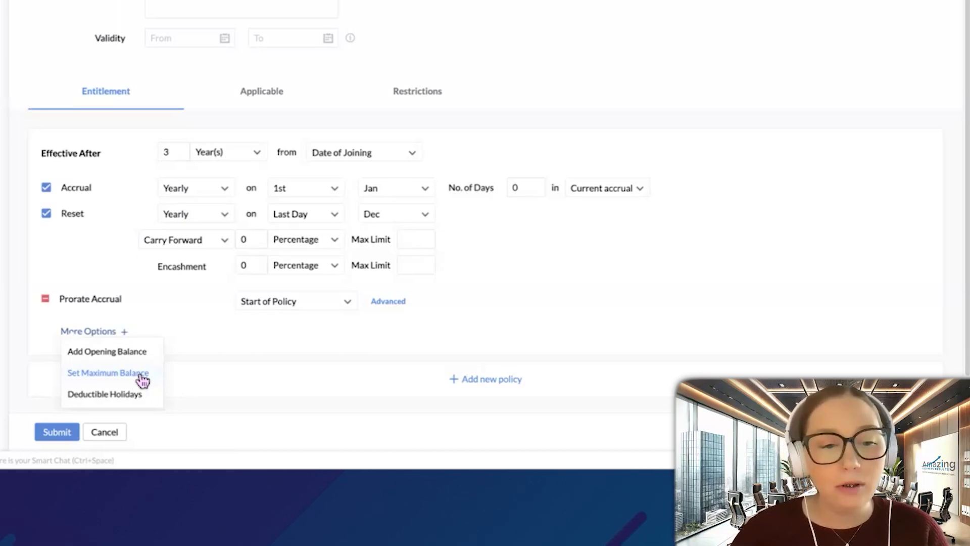
click(482, 334)
scroll(482, 335, down, 1)
scroll(482, 336, up, 3)
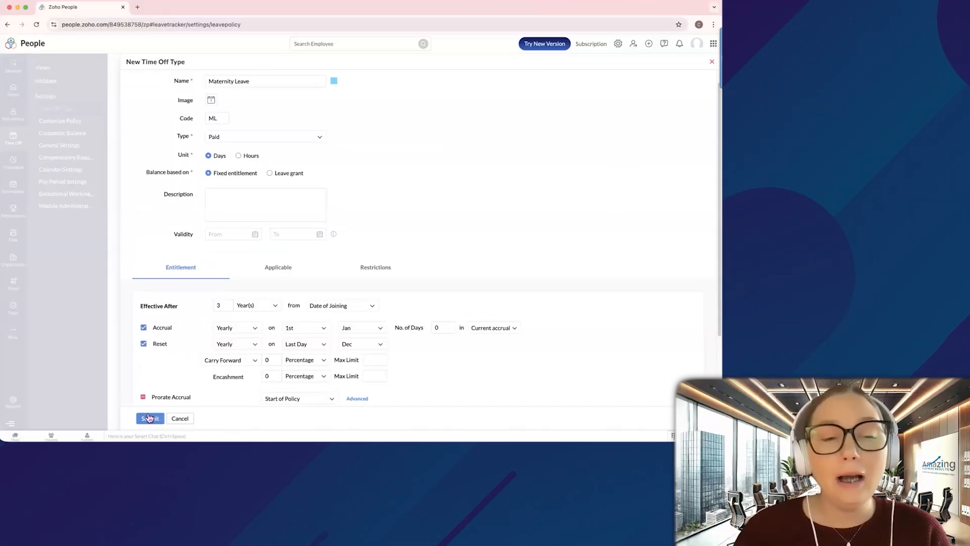
click(339, 307)
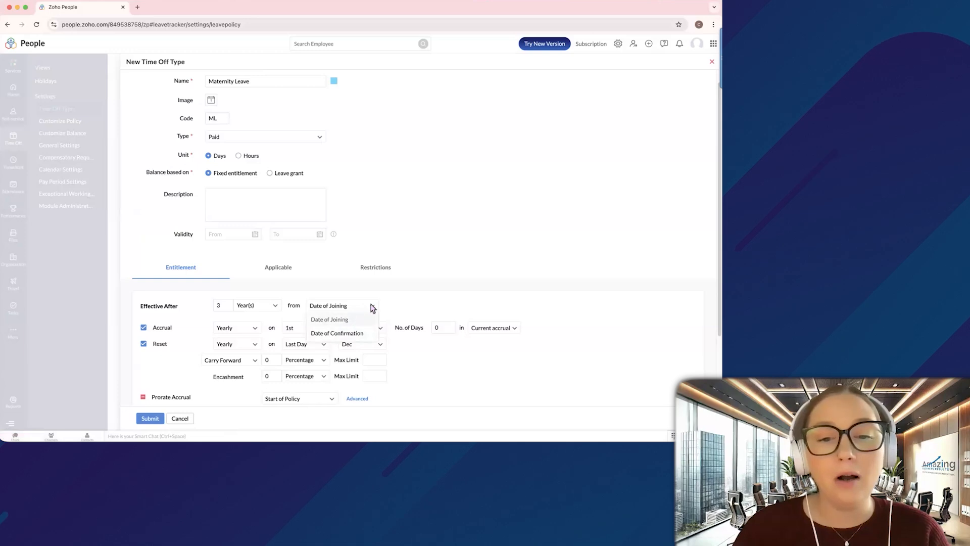
click(347, 308)
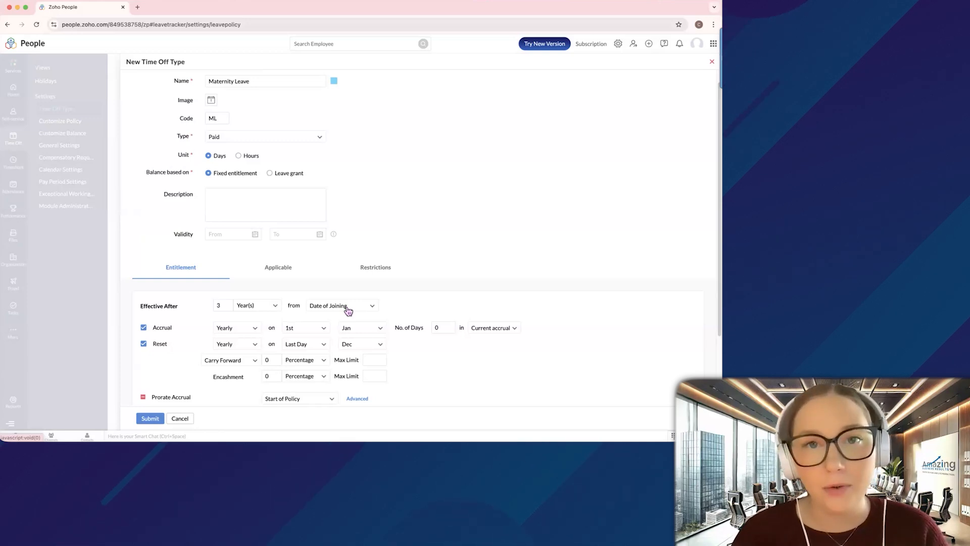
Close the new time off type without submitting it and view the Date of Joining field in the employee profile's work information.
click(712, 62)
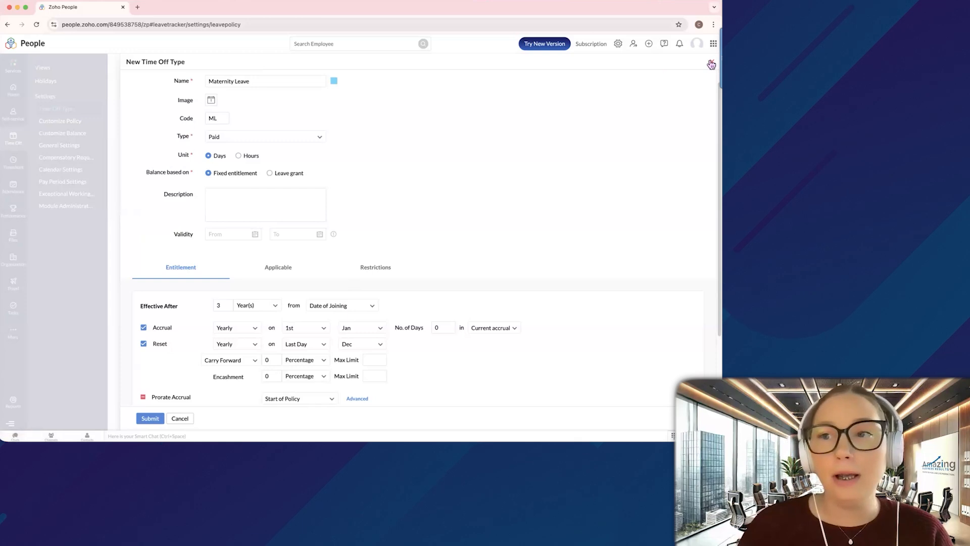
click(11, 110)
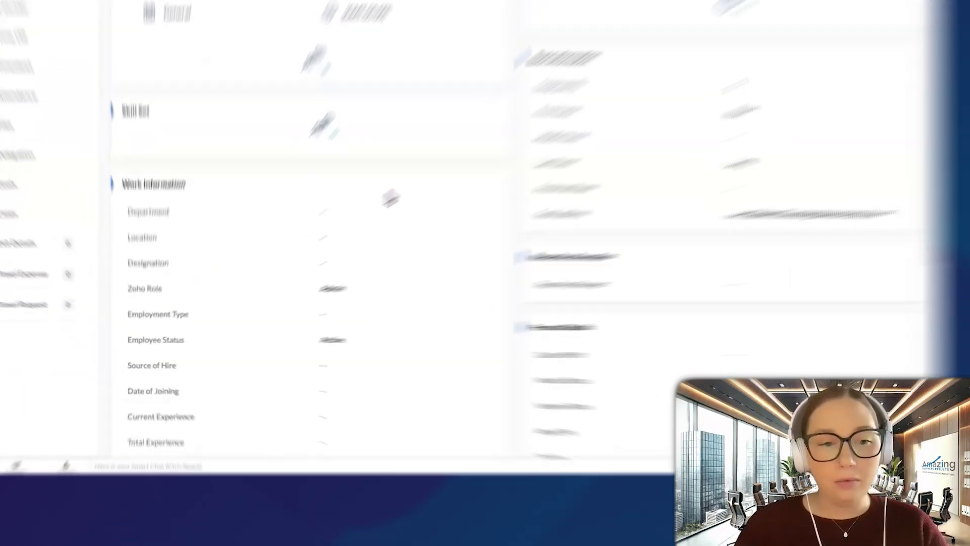
scroll(520, 245, down, 1)
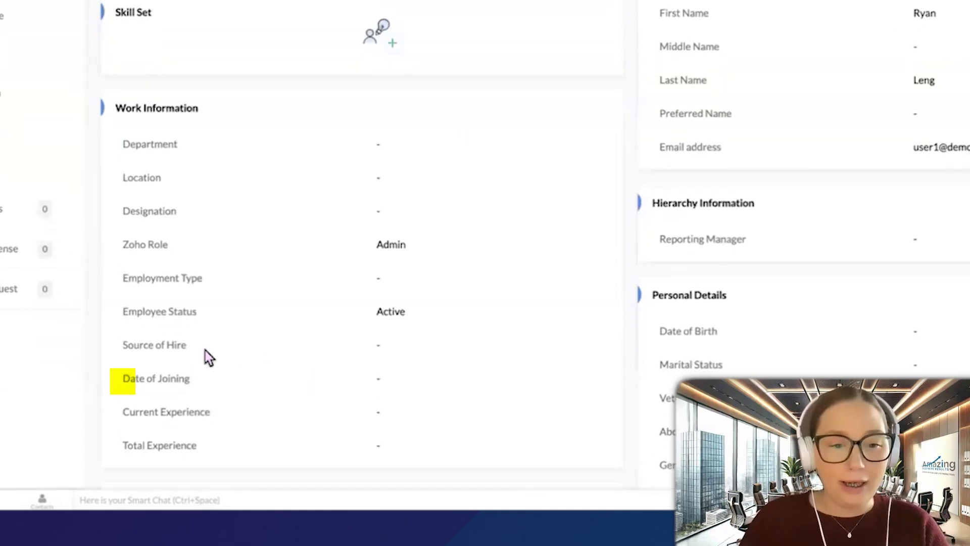